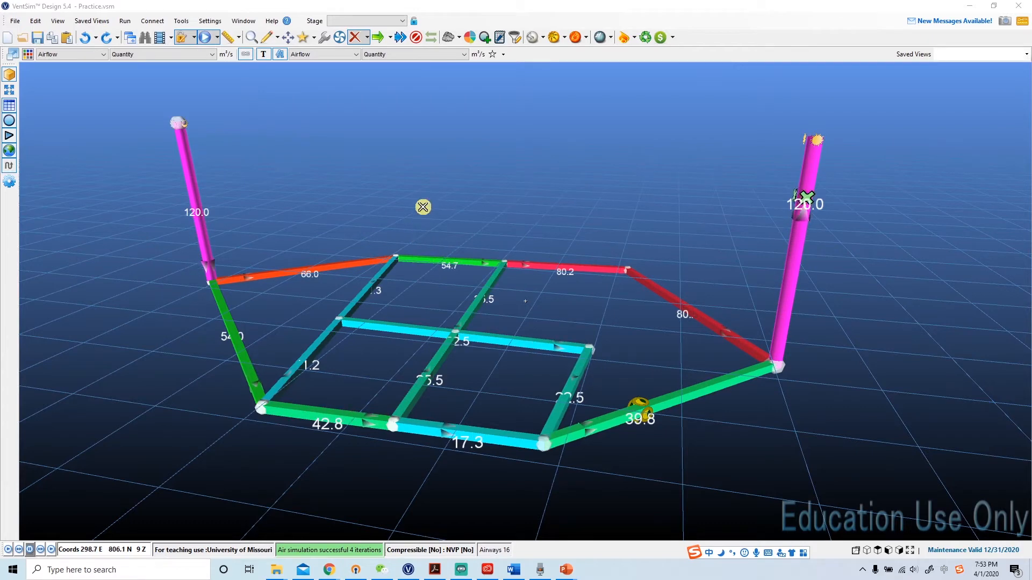
Open the simulation settings and expand the Environment group to view its air density and rock parameters.
{"action": "left_click", "coordinate": [210, 21]}
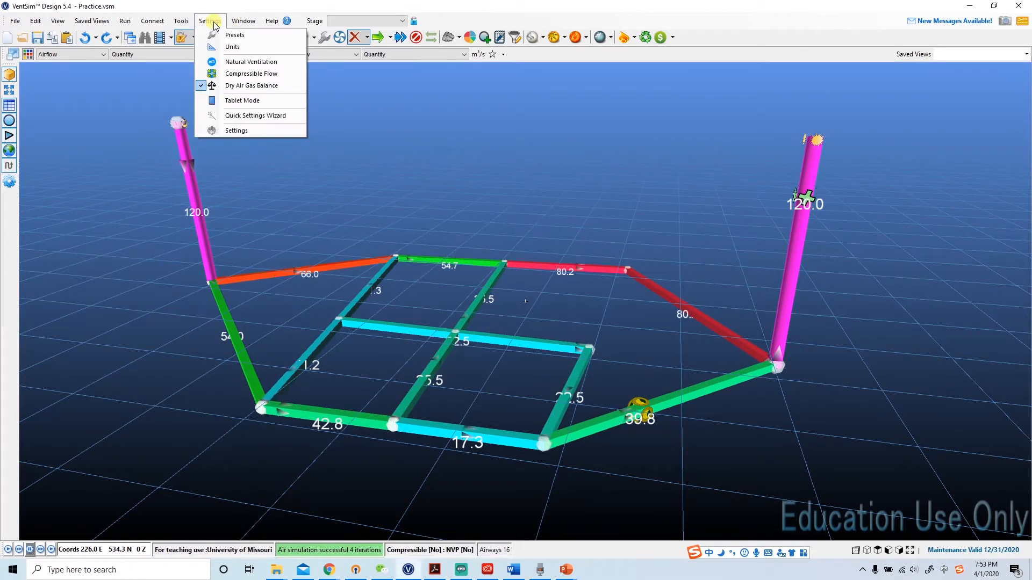
{"action": "left_click", "coordinate": [242, 132]}
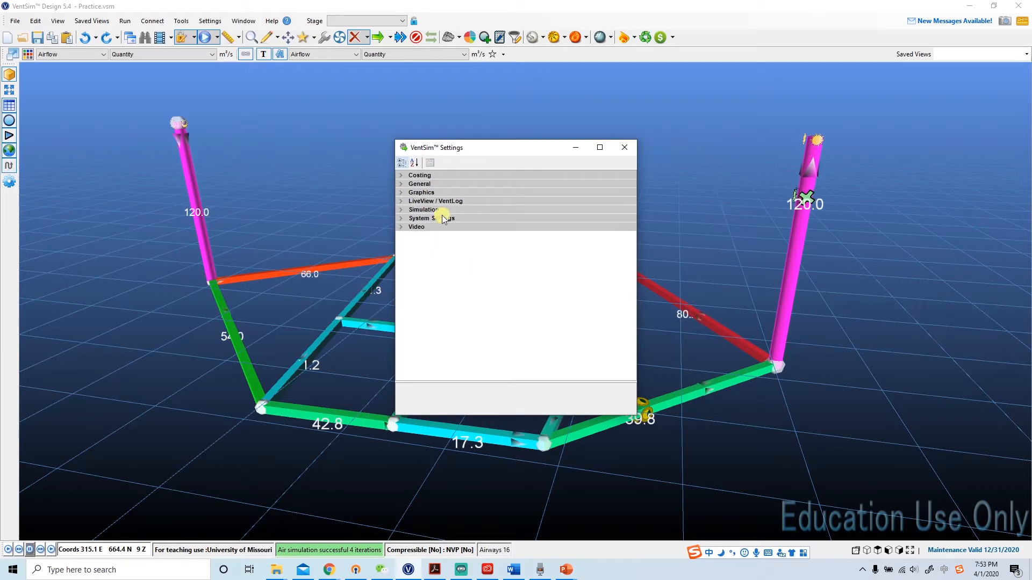
{"action": "left_click", "coordinate": [401, 209]}
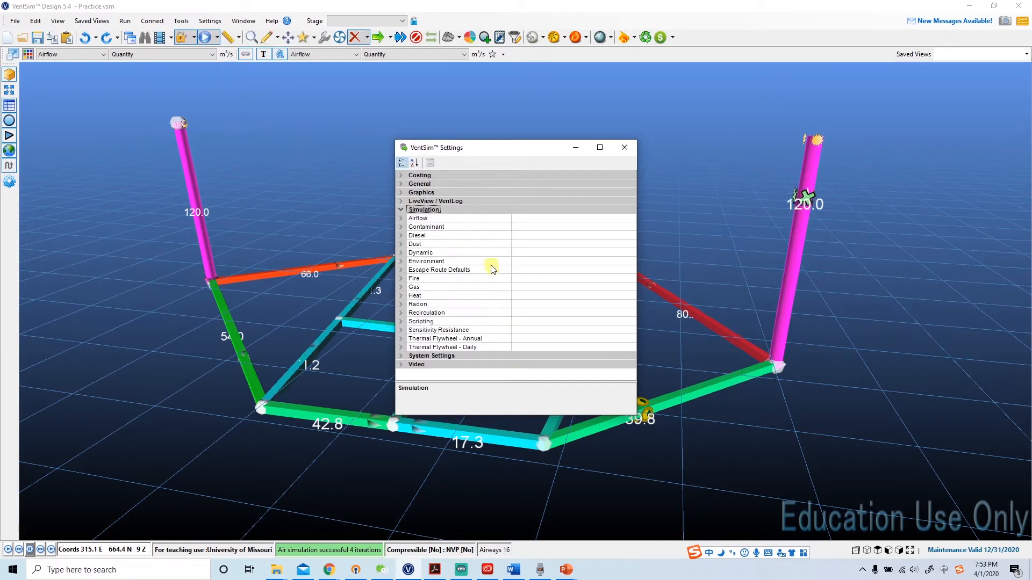
{"action": "left_click", "coordinate": [402, 261]}
{"action": "scroll", "coordinate": [469, 257], "scroll_direction": "down", "scroll_amount": 1}
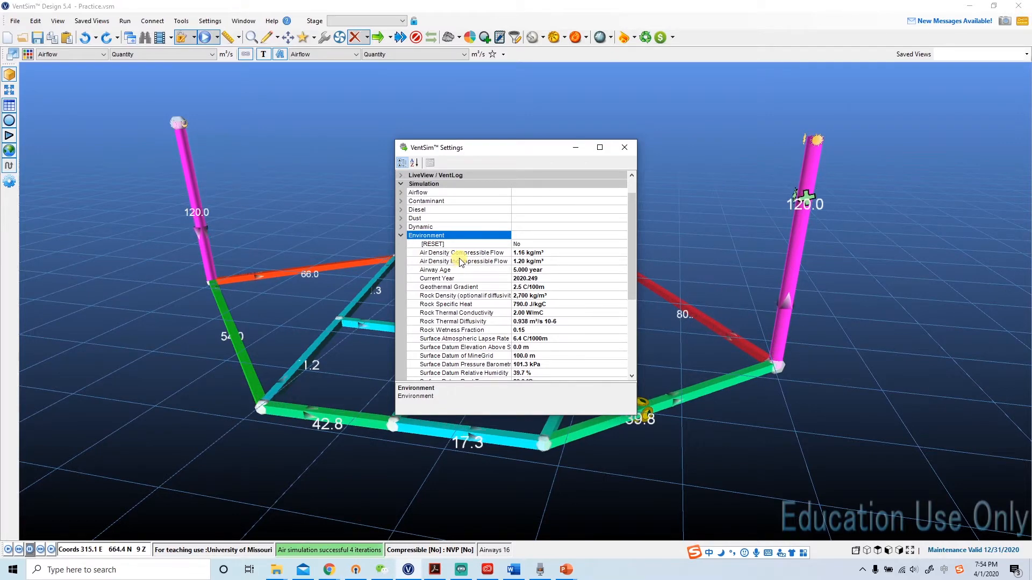
Try the compressible flow and natural ventilation options by switching them on and back off.
{"action": "left_click", "coordinate": [280, 116]}
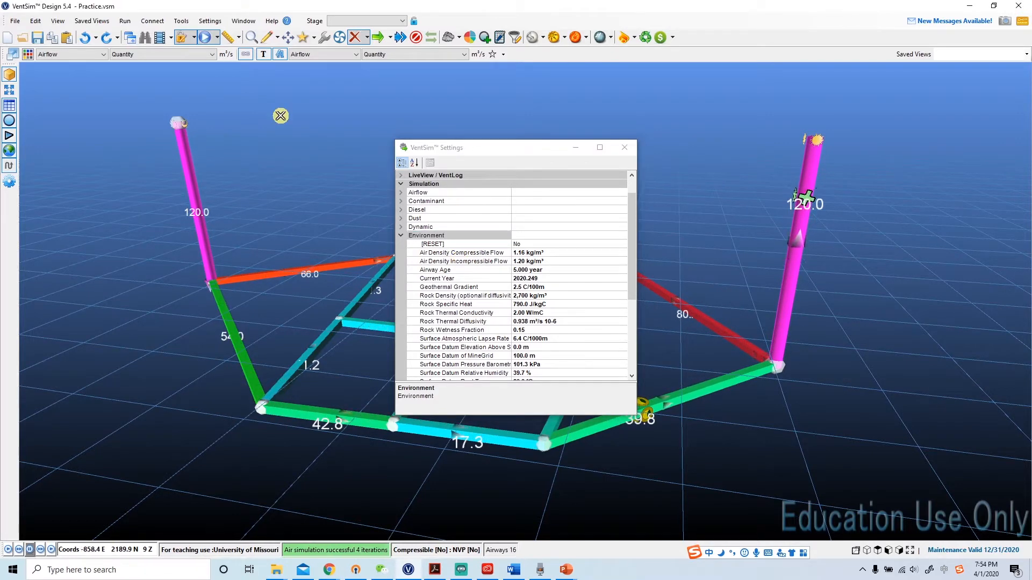
{"action": "left_click", "coordinate": [215, 22]}
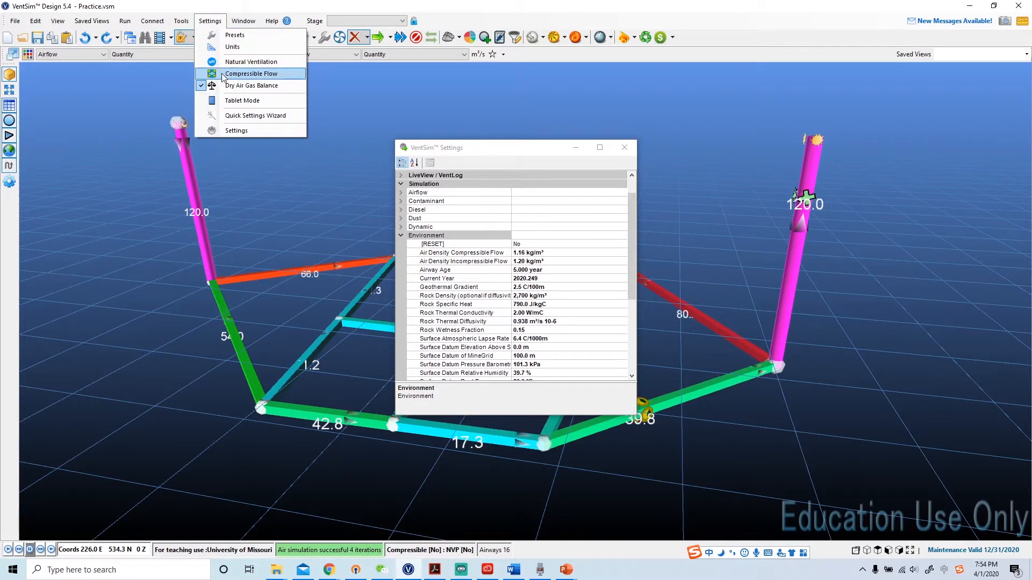
{"action": "left_click", "coordinate": [251, 74]}
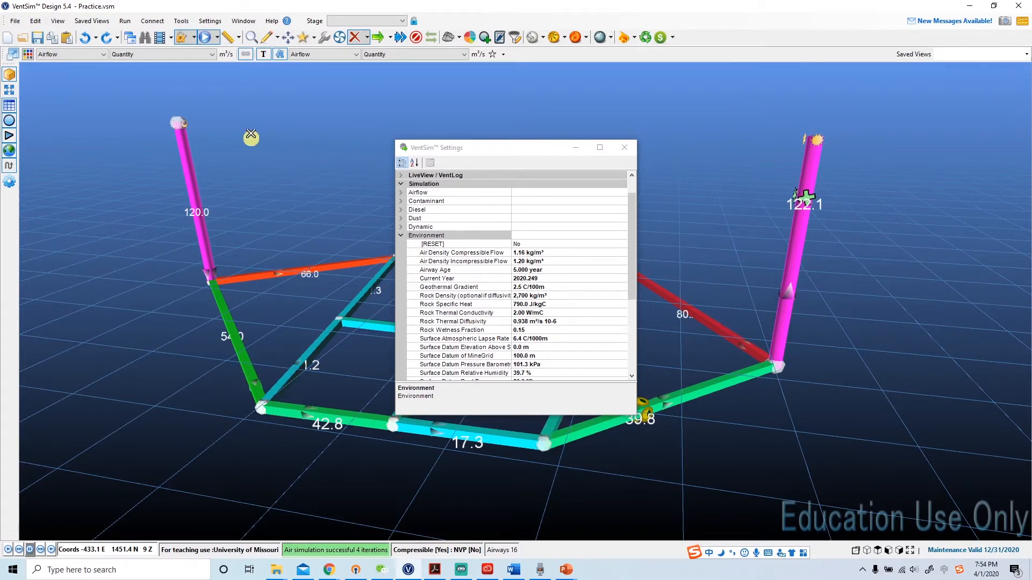
{"action": "left_click", "coordinate": [222, 22]}
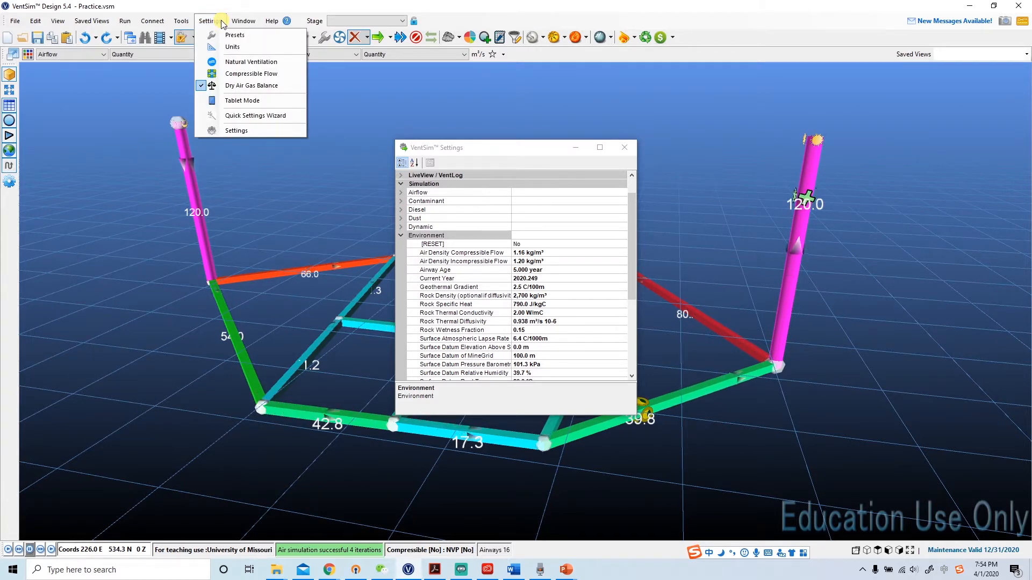
{"action": "left_click", "coordinate": [251, 74]}
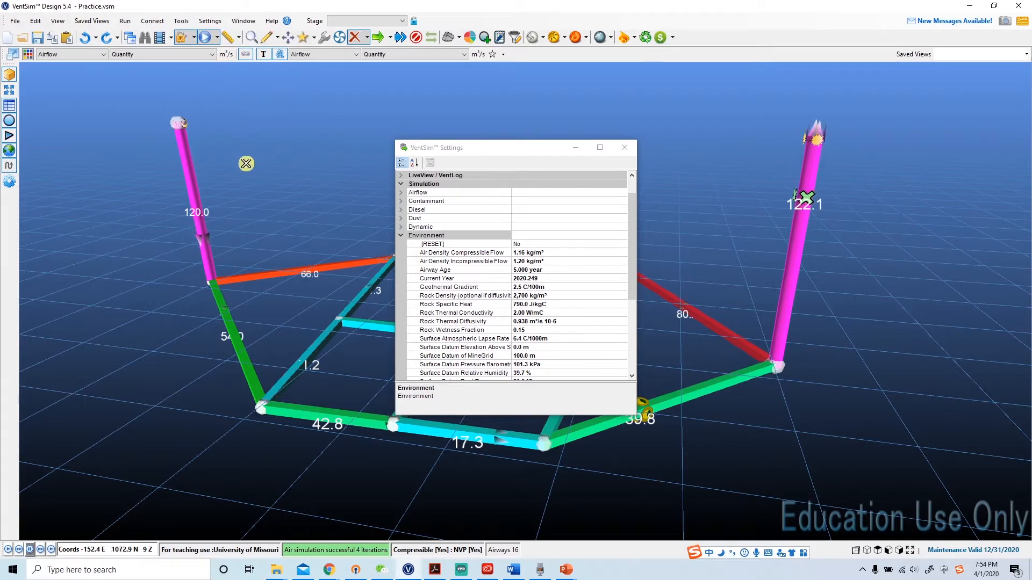
{"action": "left_click", "coordinate": [208, 22]}
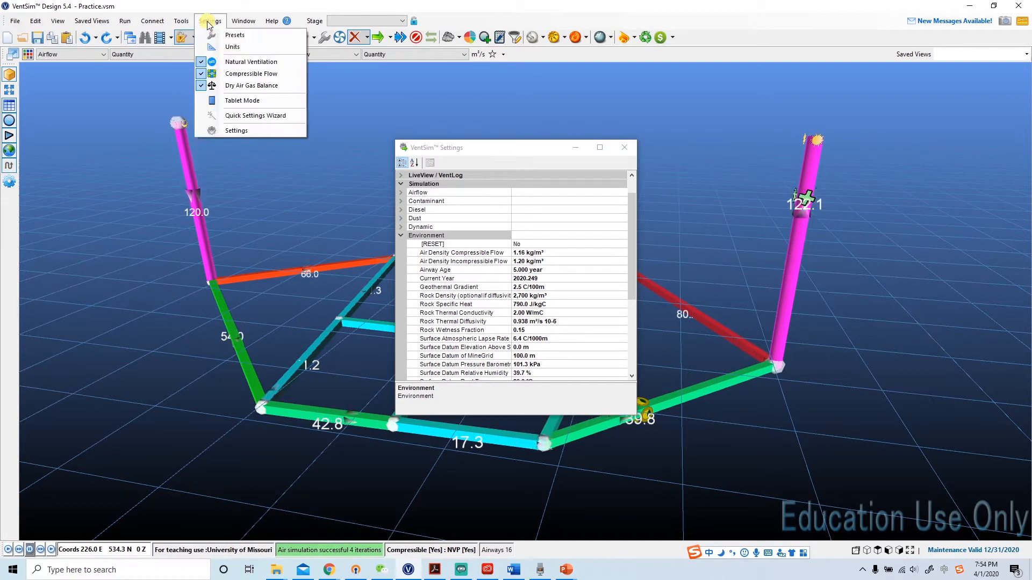
{"action": "left_click", "coordinate": [220, 62]}
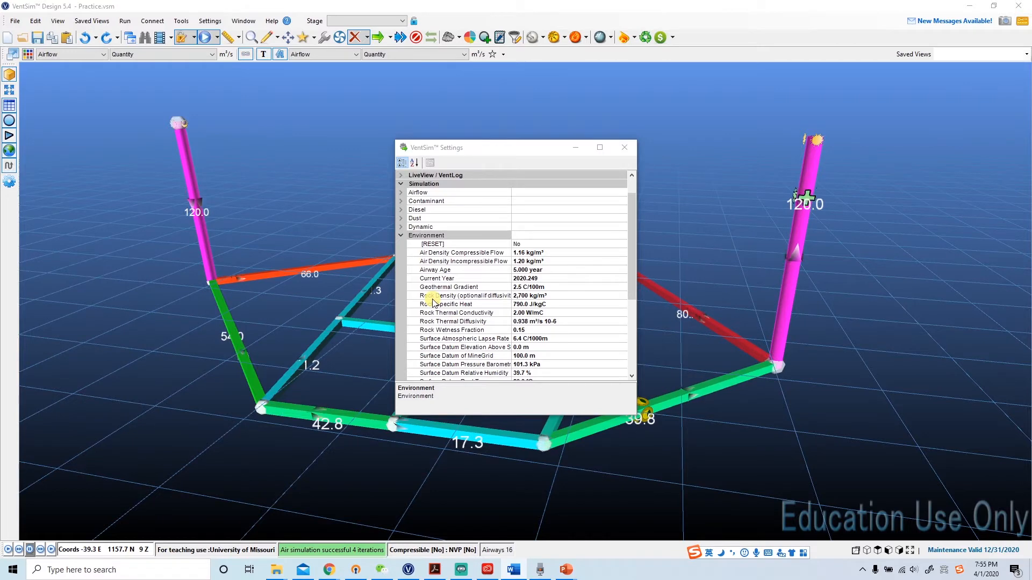
Review the Environment values for rock density and the surface datum's humidity, rock, dry bulb and wet bulb temperatures, then close the settings.
{"action": "left_click", "coordinate": [530, 296]}
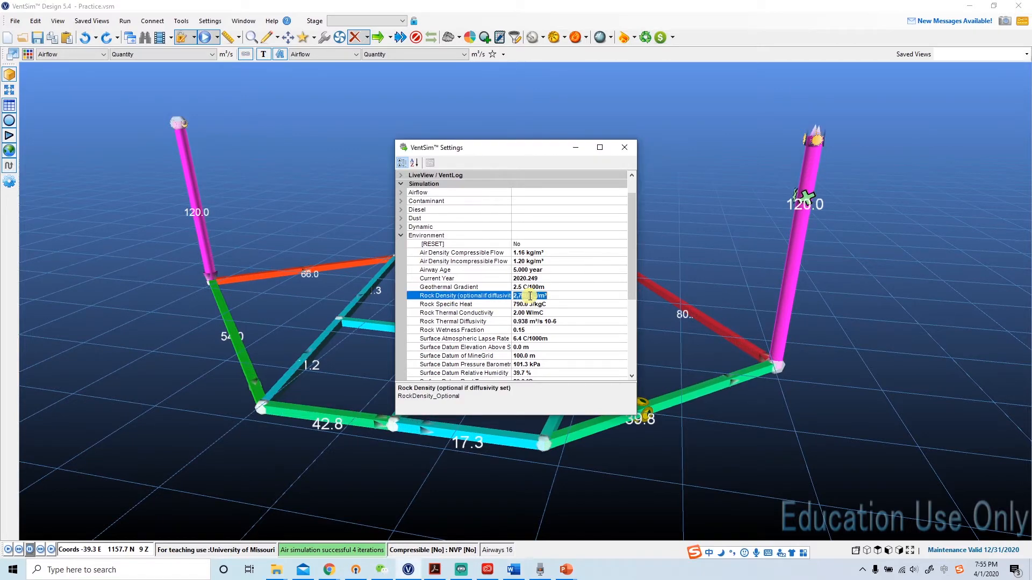
{"action": "scroll", "coordinate": [530, 297], "scroll_direction": "down", "scroll_amount": 3}
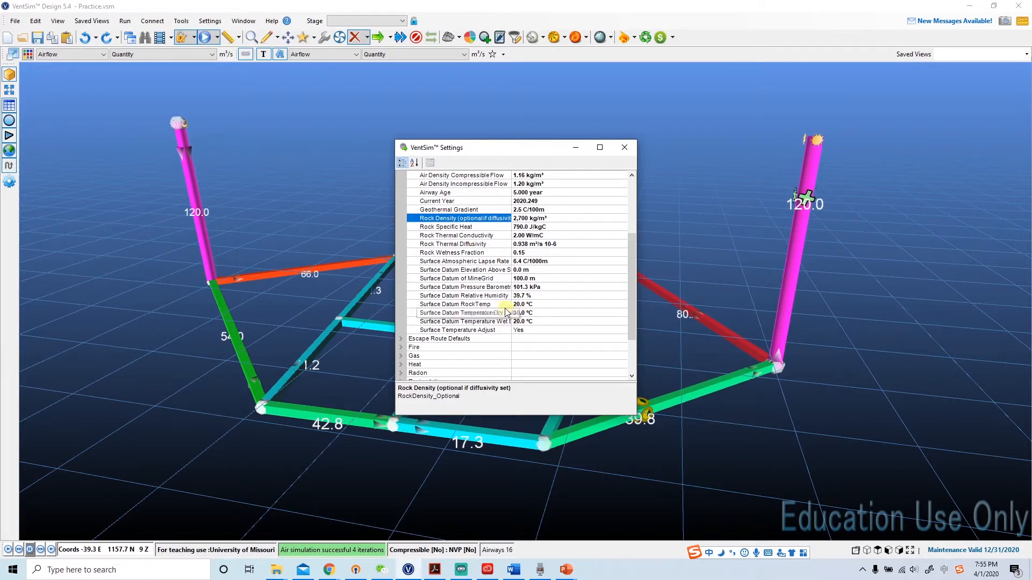
{"action": "left_click", "coordinate": [532, 295]}
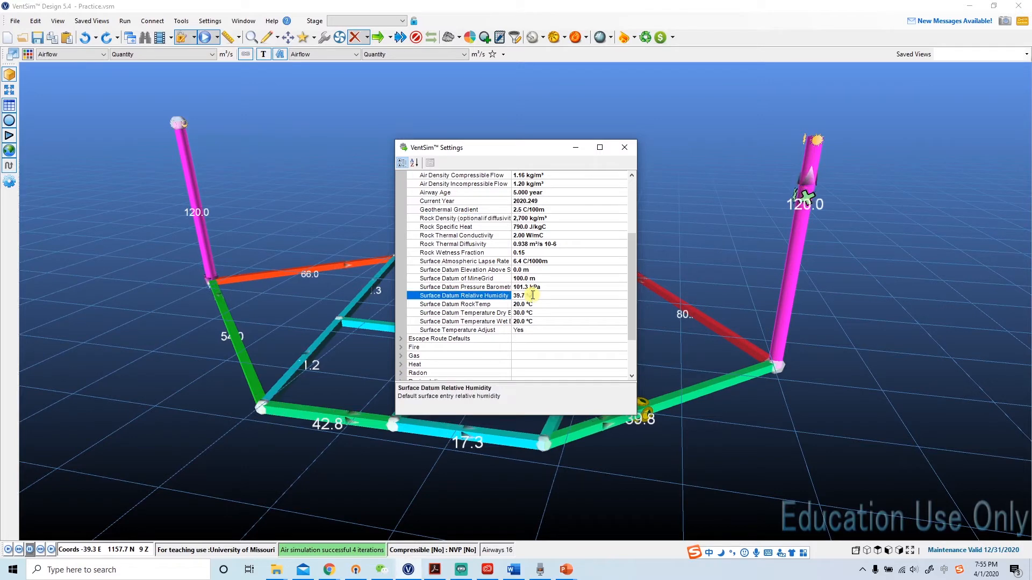
{"action": "left_click", "coordinate": [535, 304]}
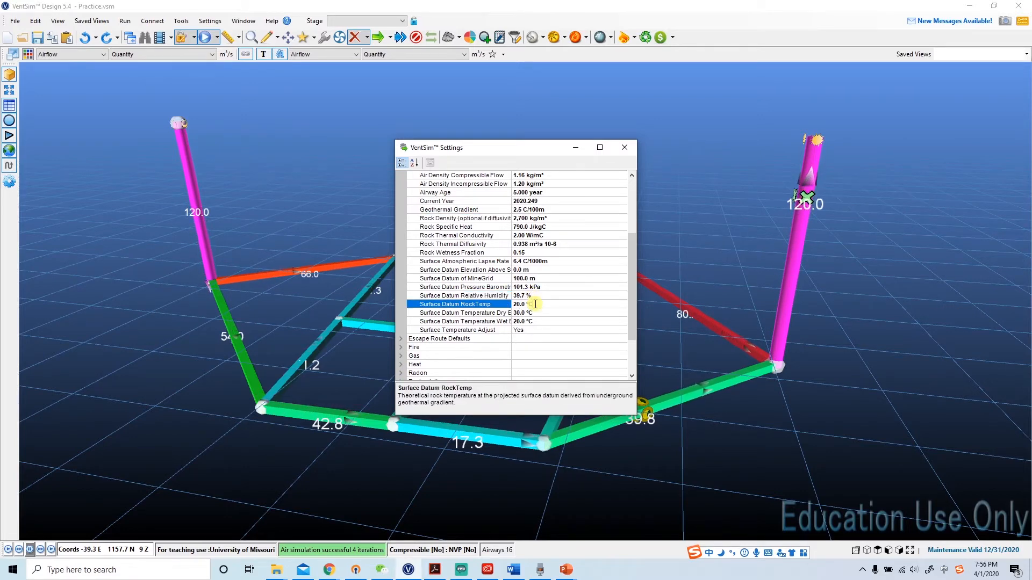
{"action": "left_click", "coordinate": [536, 311]}
{"action": "left_click", "coordinate": [536, 321]}
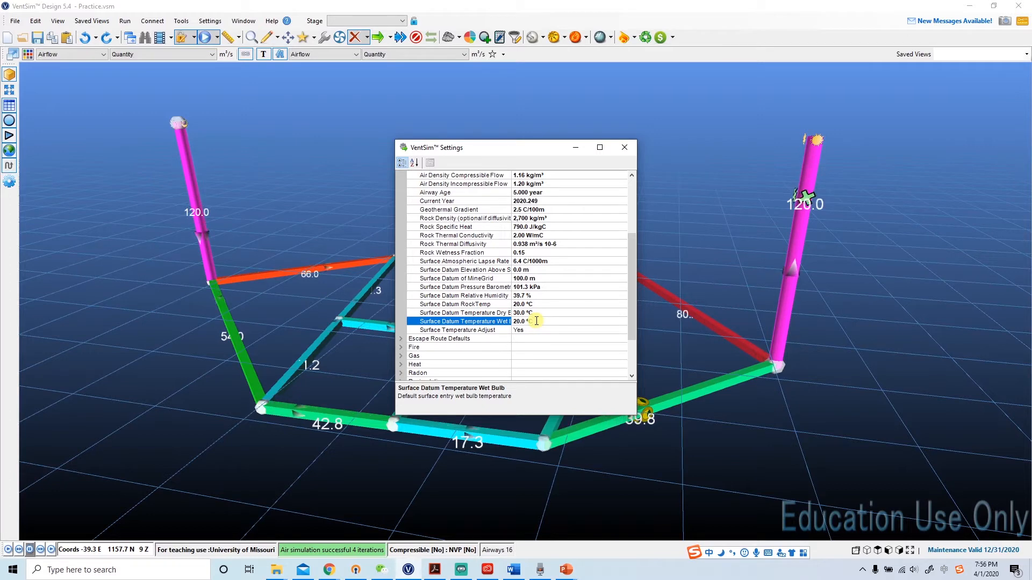
{"action": "left_click", "coordinate": [624, 147]}
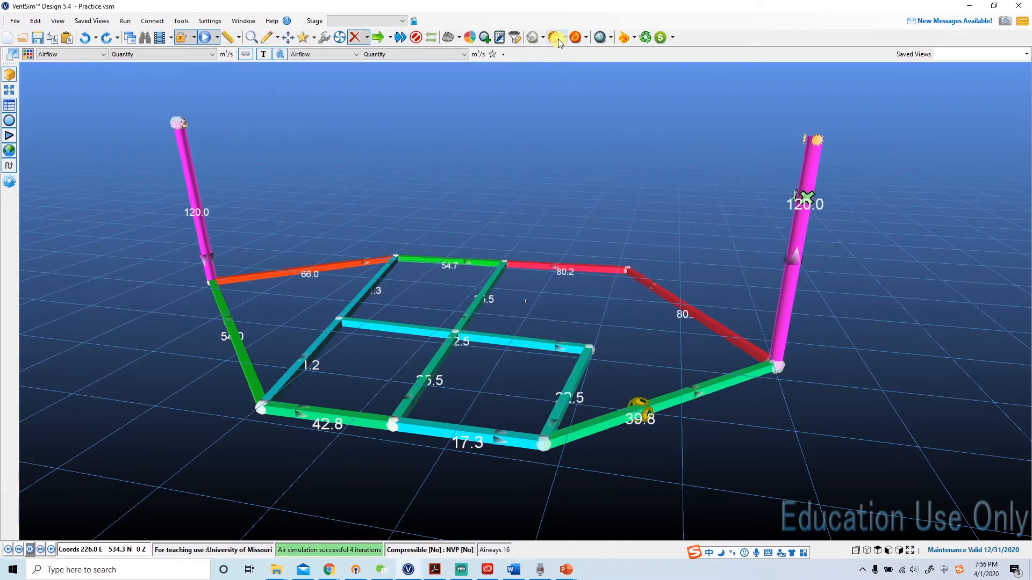
Run the heat simulation and display Heat data as Temp Wet Bulb on the airways.
{"action": "left_click", "coordinate": [94, 55]}
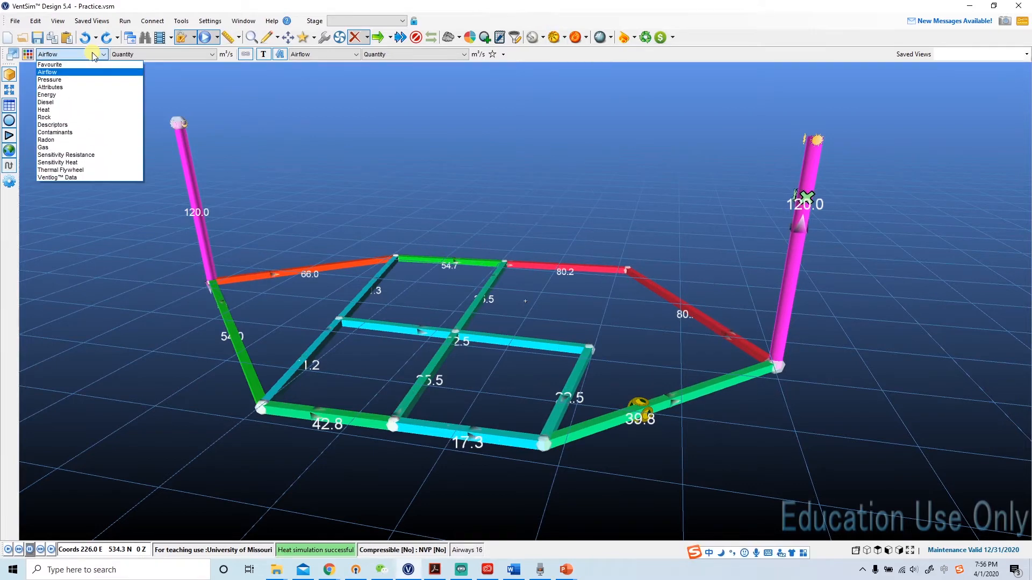
{"action": "left_click", "coordinate": [44, 110]}
{"action": "left_click", "coordinate": [175, 54]}
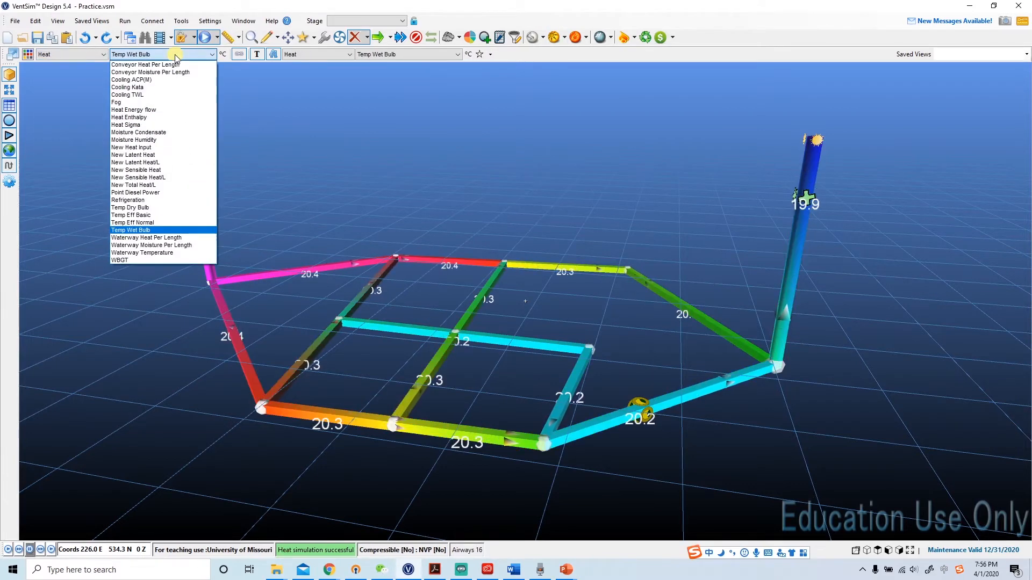
{"action": "left_click", "coordinate": [318, 290]}
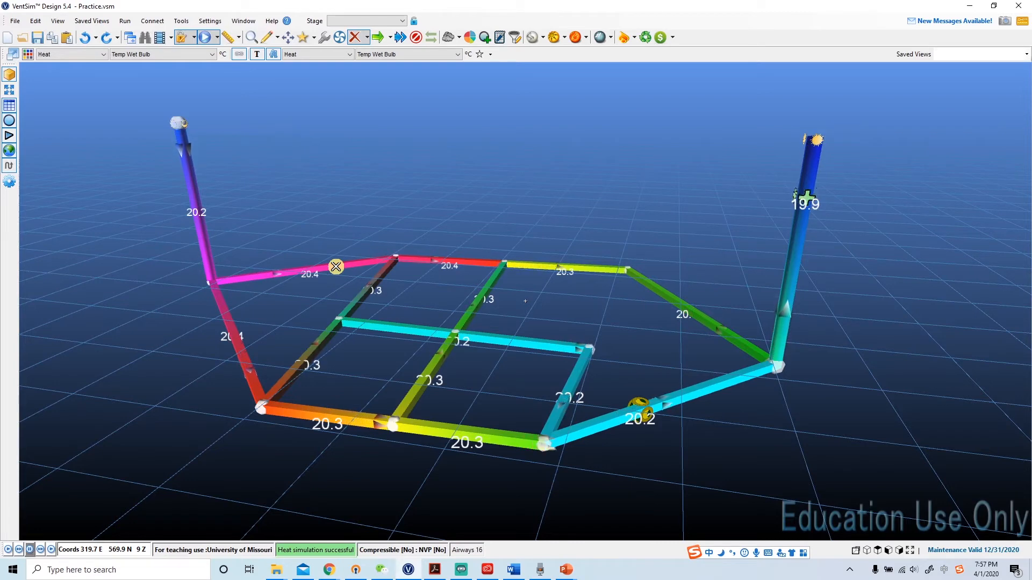
Set the linear sensible heat to 3264 W/m on the rear airway leaving the left shaft's base and run the heat simulation.
{"action": "left_click", "coordinate": [327, 39]}
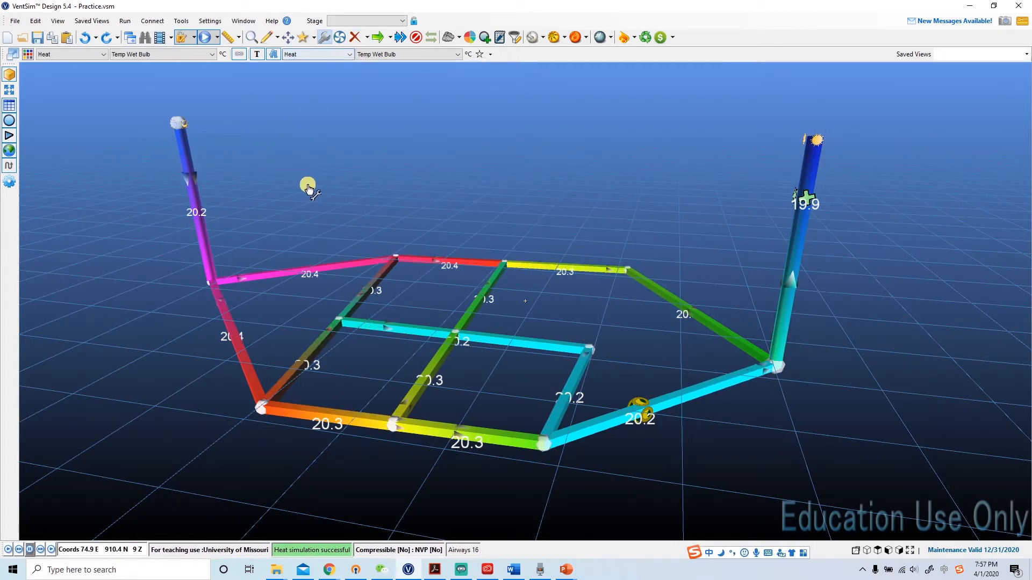
{"action": "left_click", "coordinate": [296, 277]}
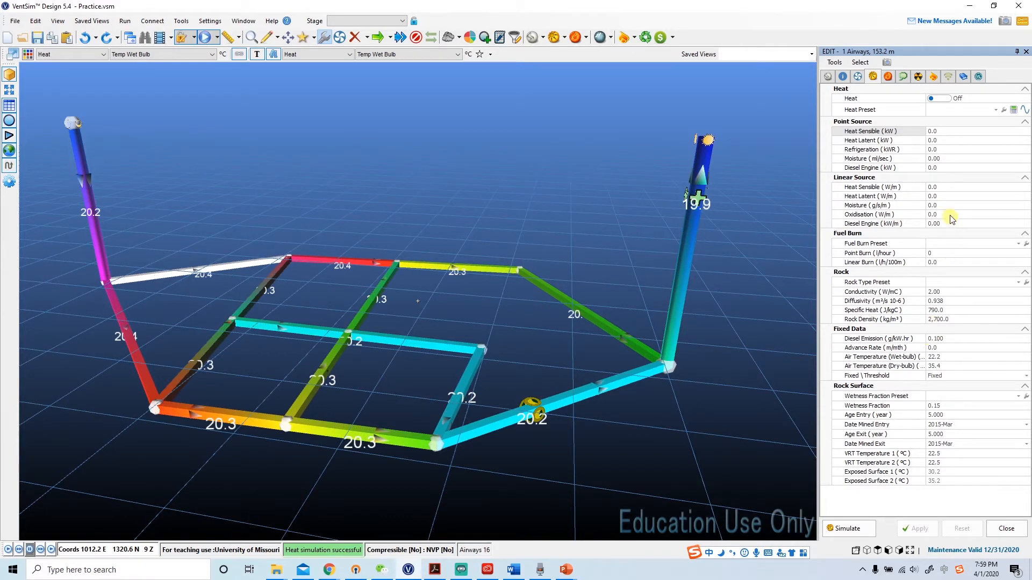
{"action": "left_click", "coordinate": [948, 187]}
{"action": "type", "text": "3264"}
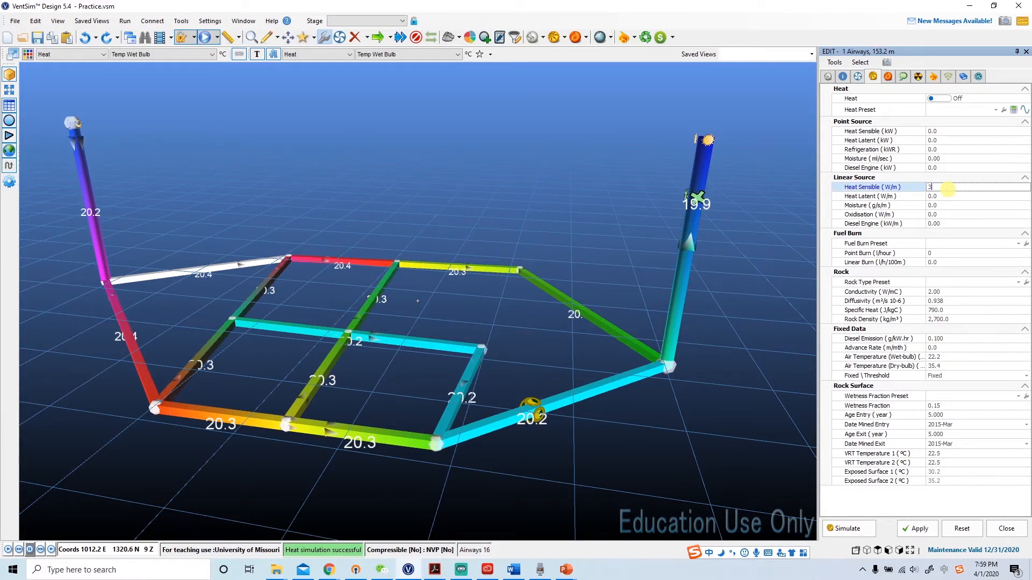
{"action": "left_click", "coordinate": [858, 528]}
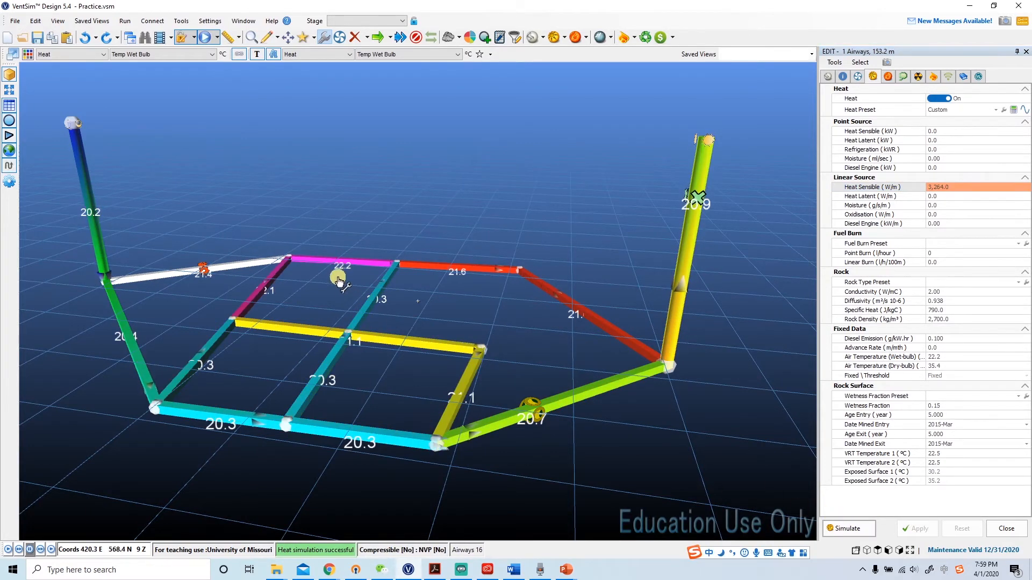
Set the linear sensible heat to 869 W/m on the front airway leaving the left shaft's base and rerun the heat simulation.
{"action": "left_click", "coordinate": [245, 283]}
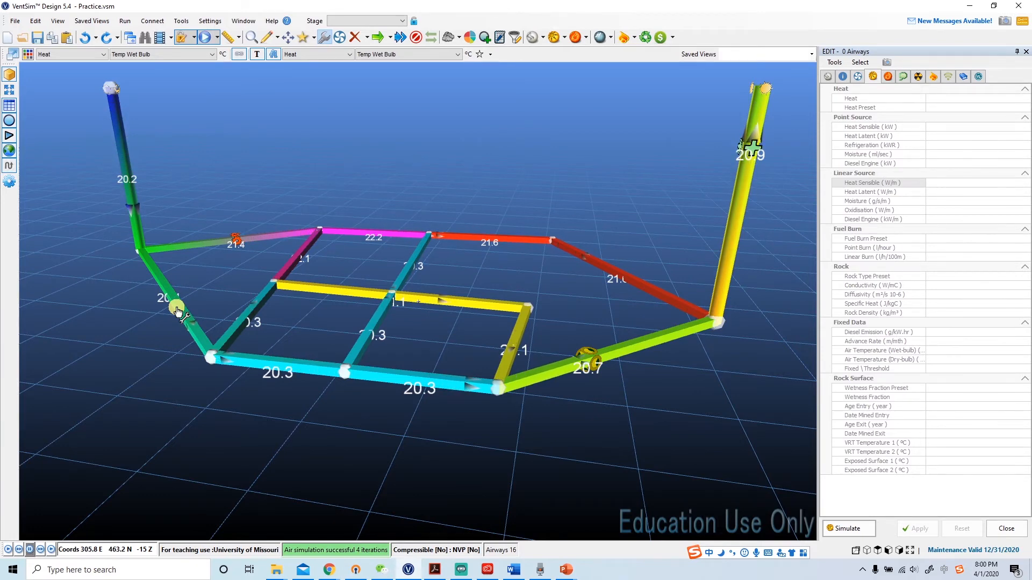
{"action": "left_click", "coordinate": [325, 37]}
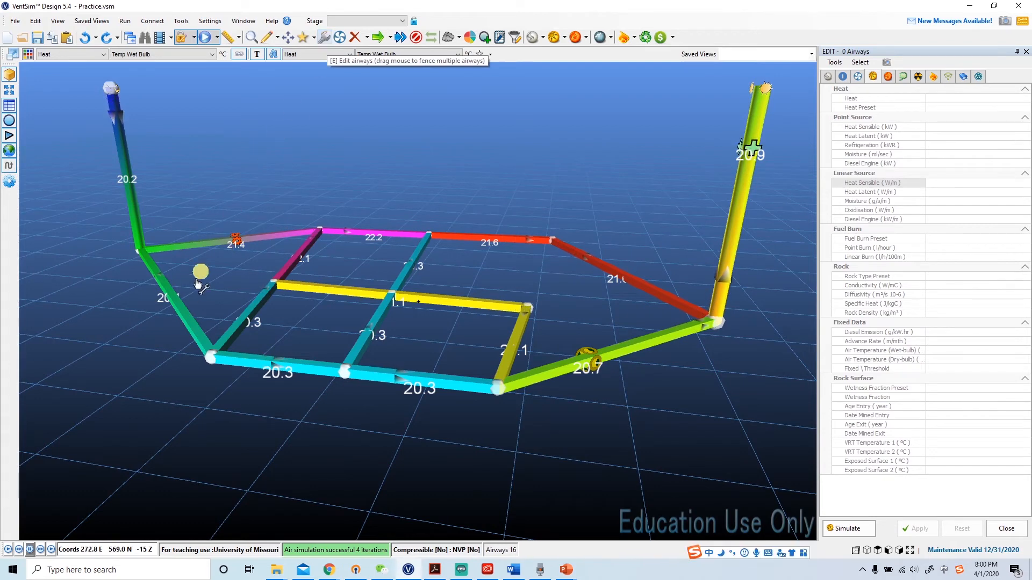
{"action": "left_click", "coordinate": [173, 307]}
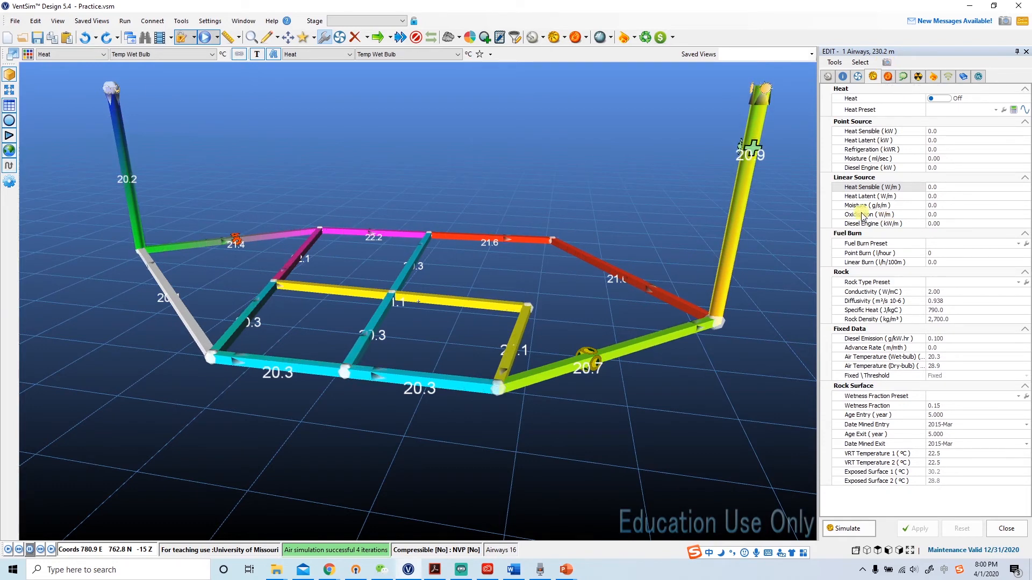
{"action": "left_click", "coordinate": [946, 187]}
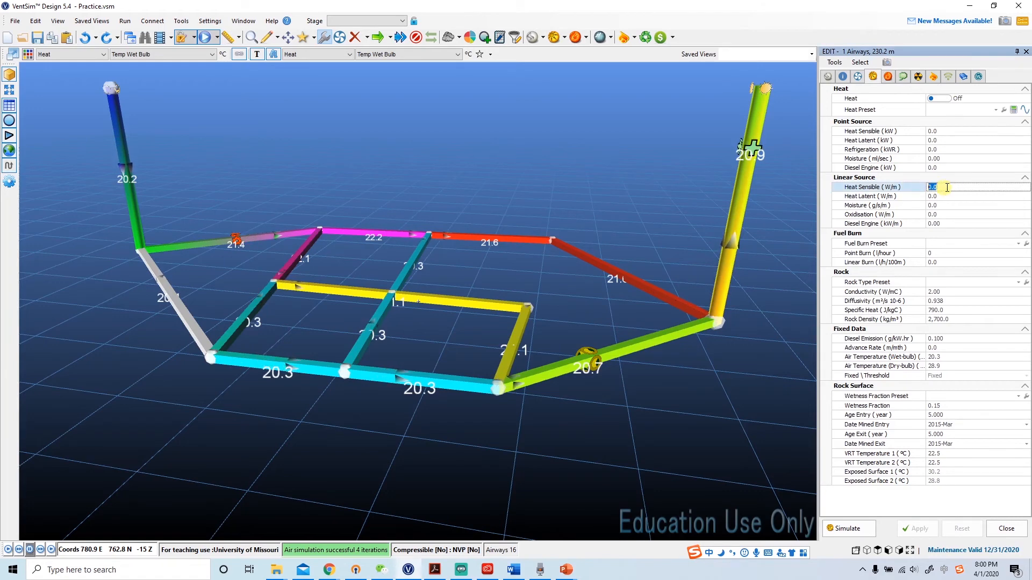
{"action": "type", "text": "869"}
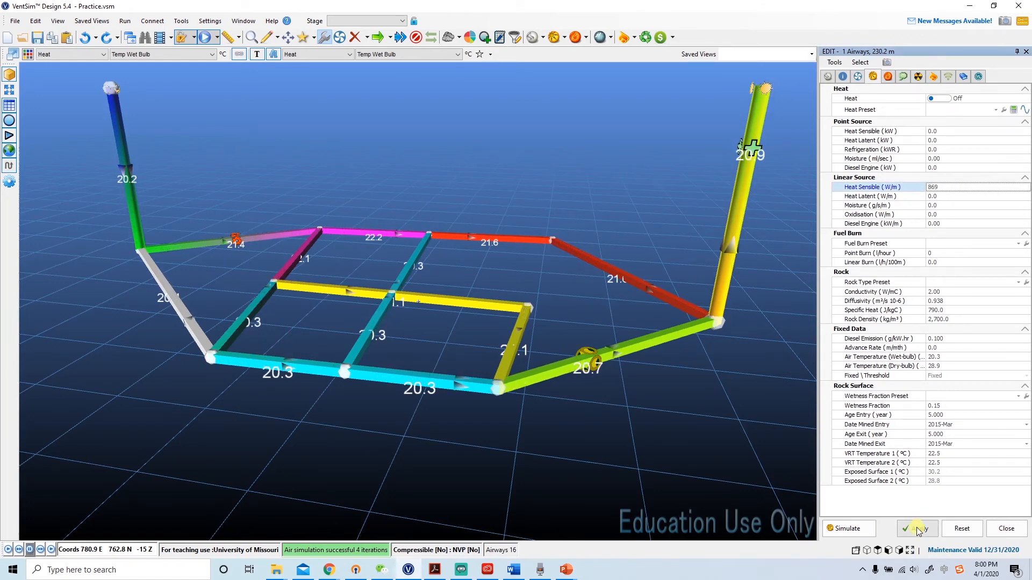
{"action": "left_click", "coordinate": [849, 532]}
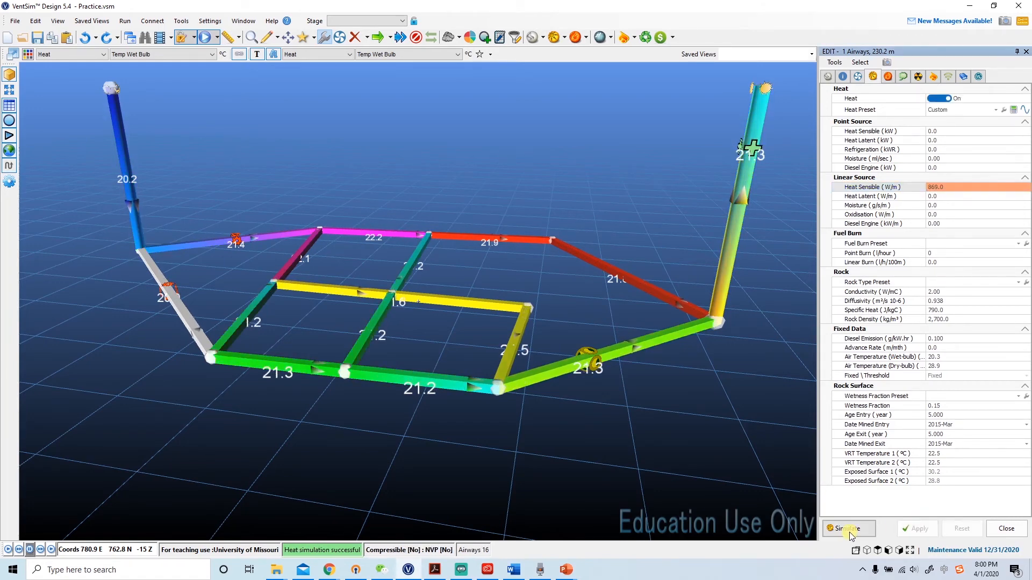
Add a 200 kW sensible point heat source to the left segment of the front airway and rerun the heat simulation.
{"action": "left_click", "coordinate": [380, 446]}
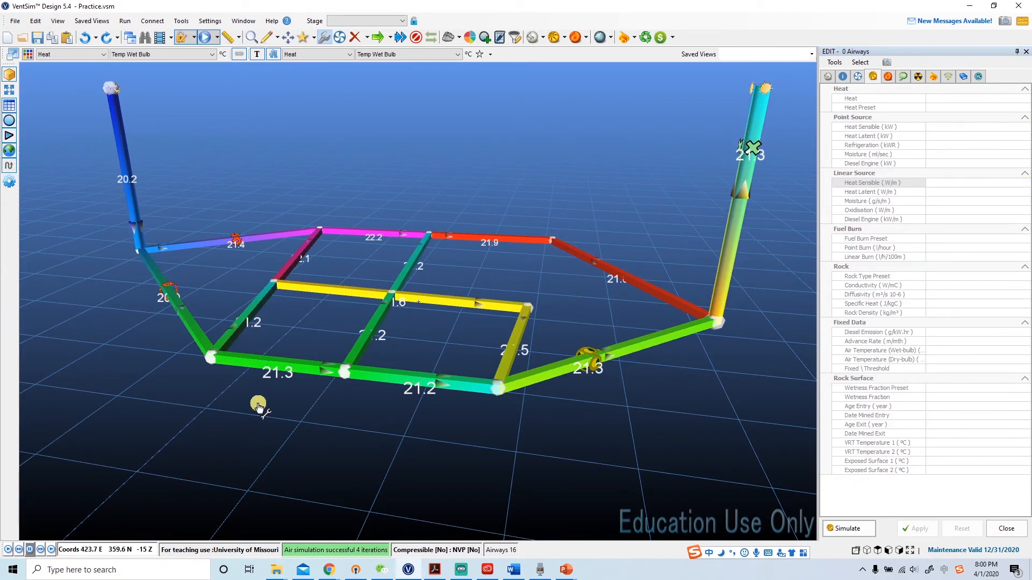
{"action": "middle_click_drag", "start_coordinate": [300, 402], "coordinate": [306, 345]}
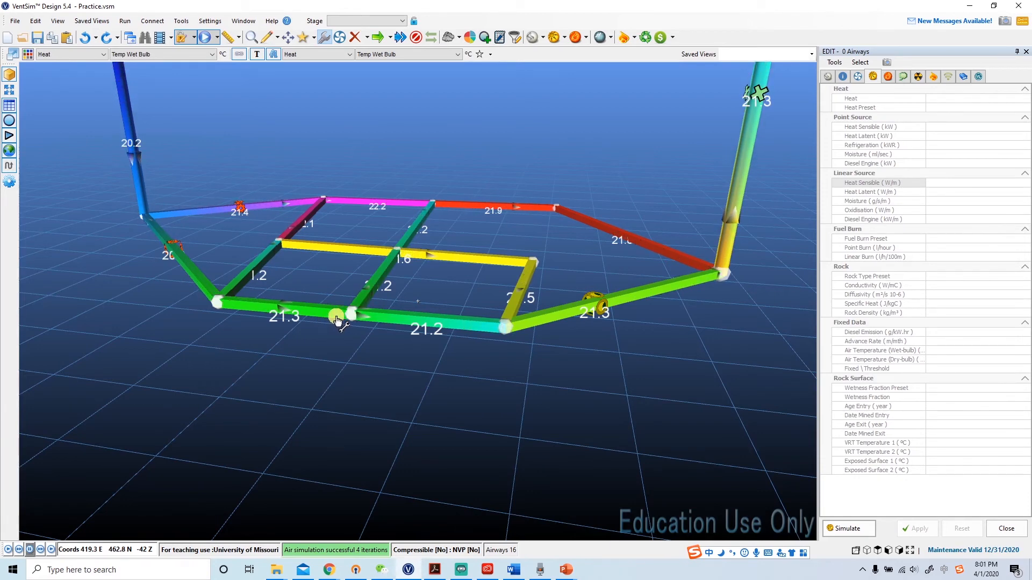
{"action": "left_click", "coordinate": [306, 314]}
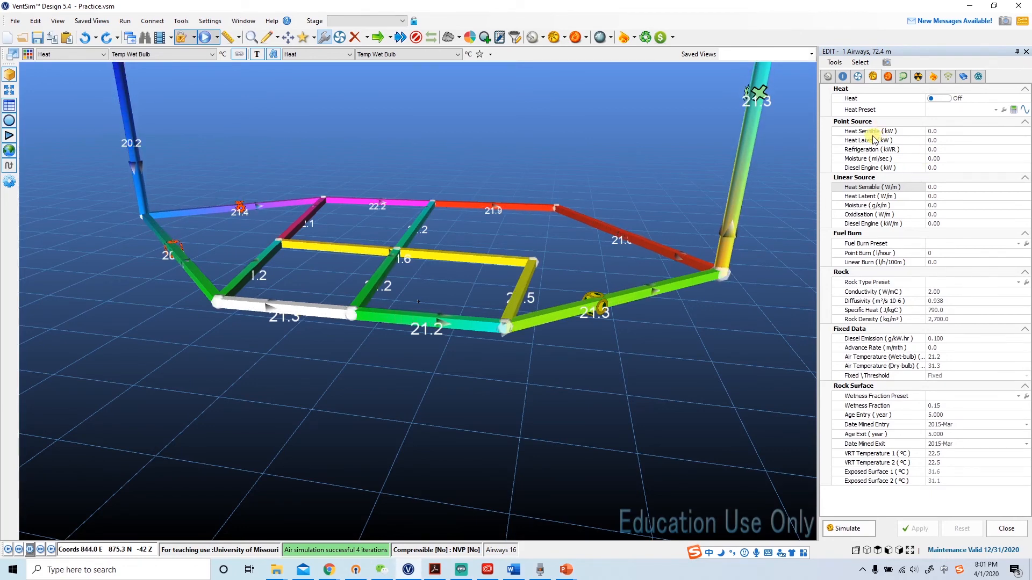
{"action": "left_click", "coordinate": [944, 131]}
{"action": "key", "text": "BackSpace"}
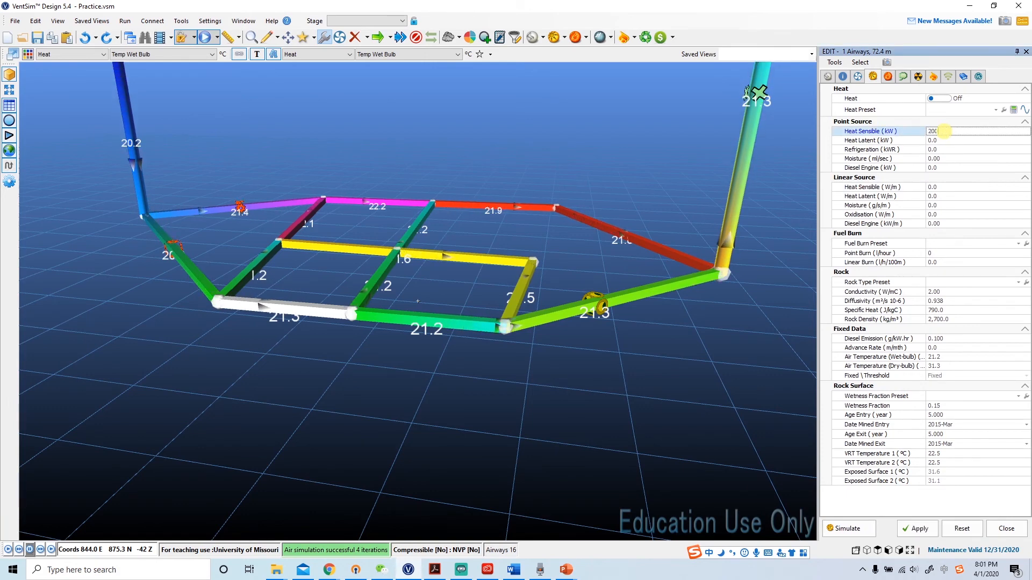
{"action": "left_click", "coordinate": [917, 529]}
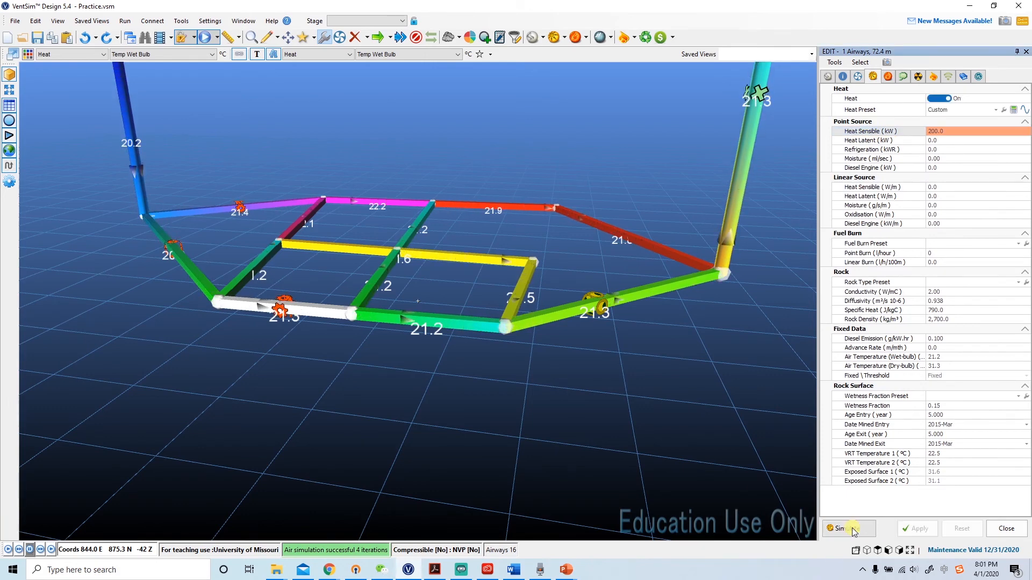
{"action": "left_click", "coordinate": [363, 365]}
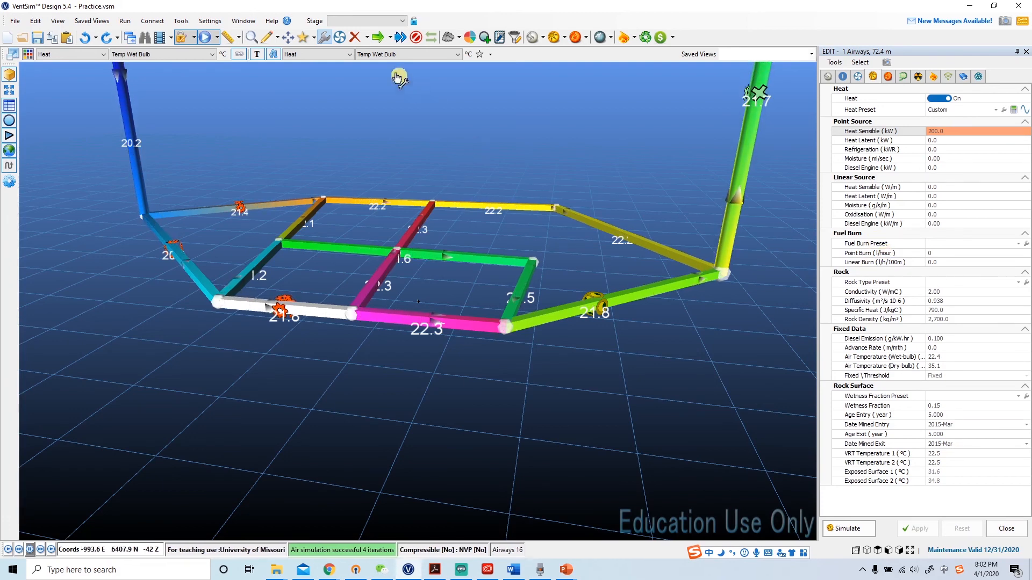
{"action": "left_click", "coordinate": [272, 21]}
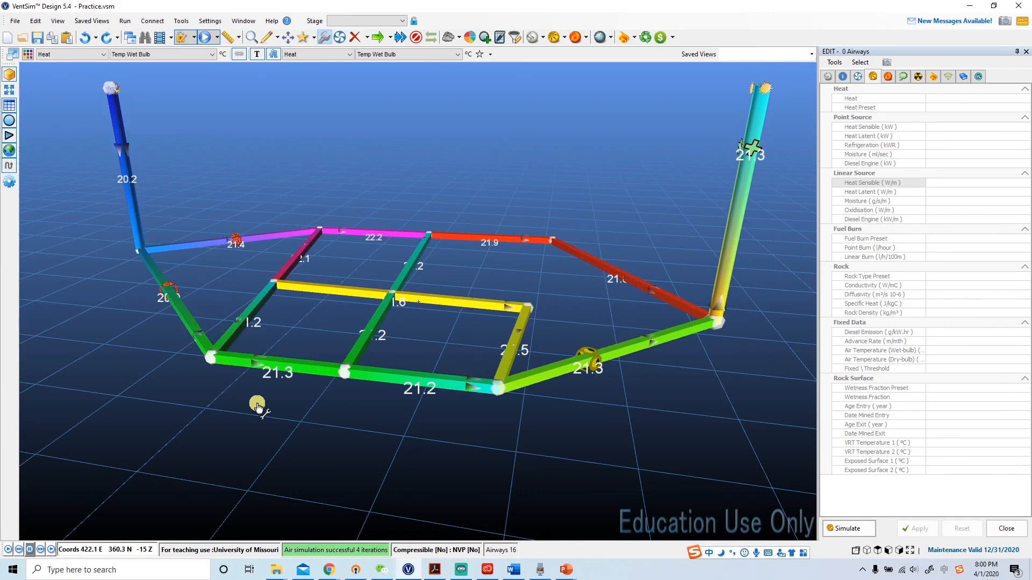
{"action": "right_click_drag", "start_coordinate": [269, 402], "coordinate": [272, 357]}
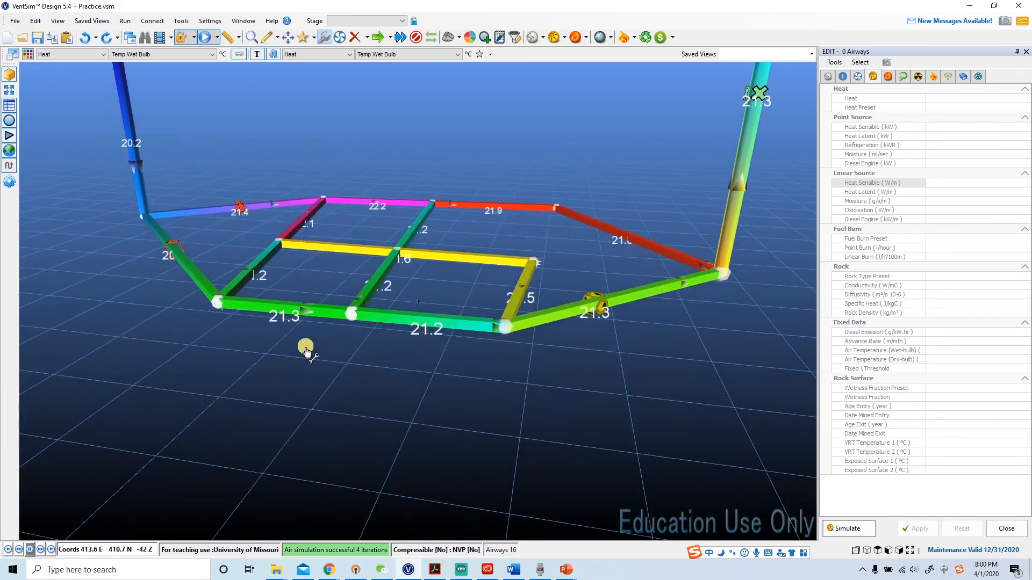